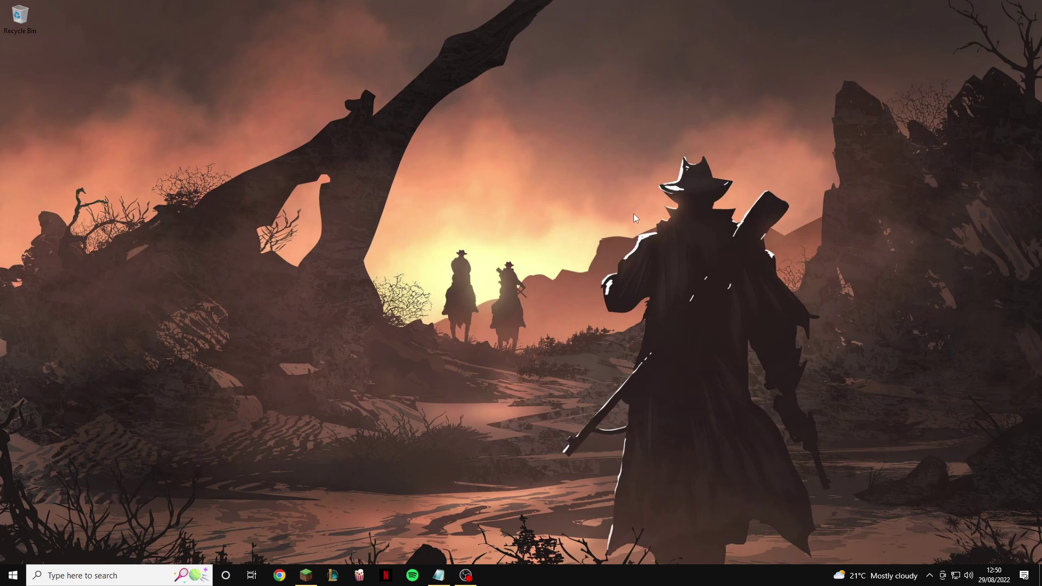
# Search the web for "download java" and open the java.com Download result, closing the browser when done
pyautogui.click(279, 575)
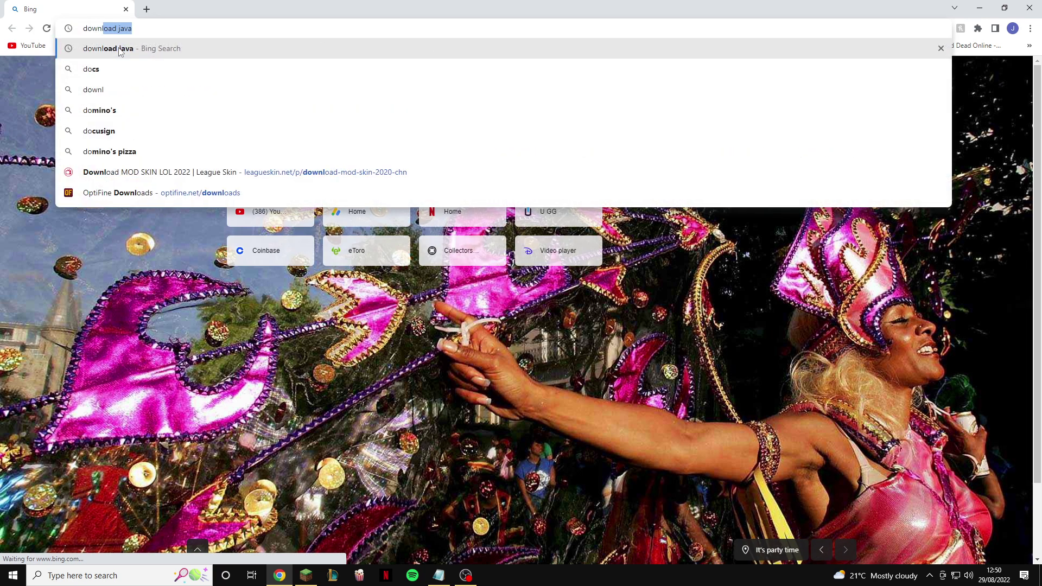
pyautogui.click(120, 49)
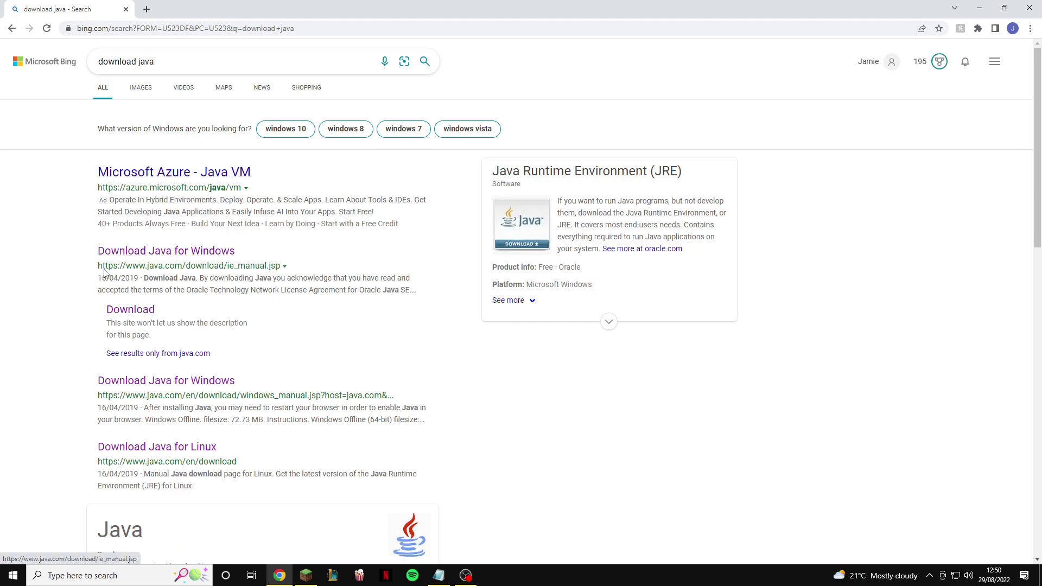
pyautogui.moveTo(109, 266); pyautogui.dragTo(215, 266)
pyautogui.click(367, 369)
pyautogui.scroll(-14, 642, 421)
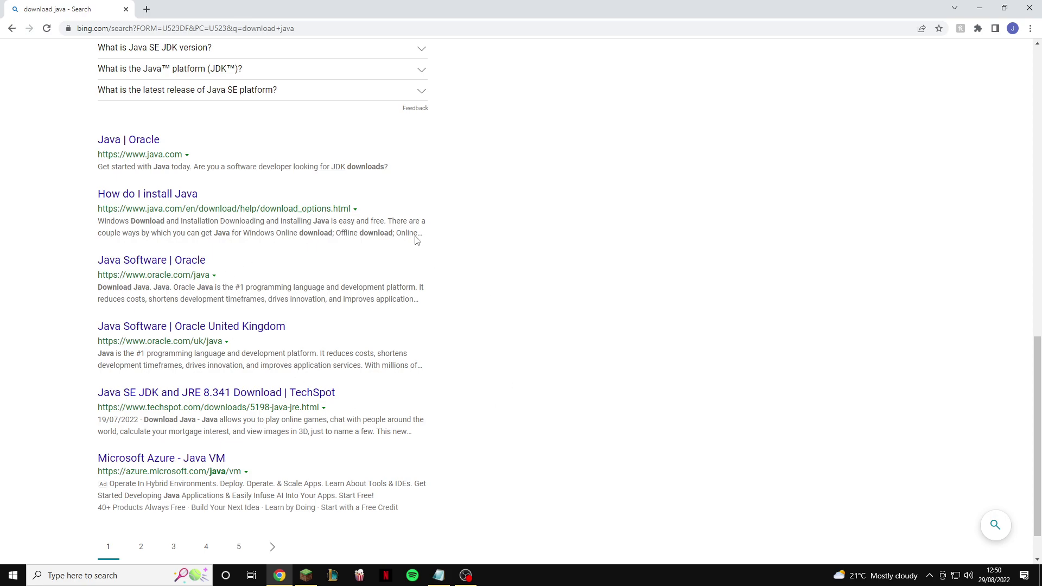
pyautogui.scroll(10, 411, 322)
pyautogui.scroll(2, 487, 292)
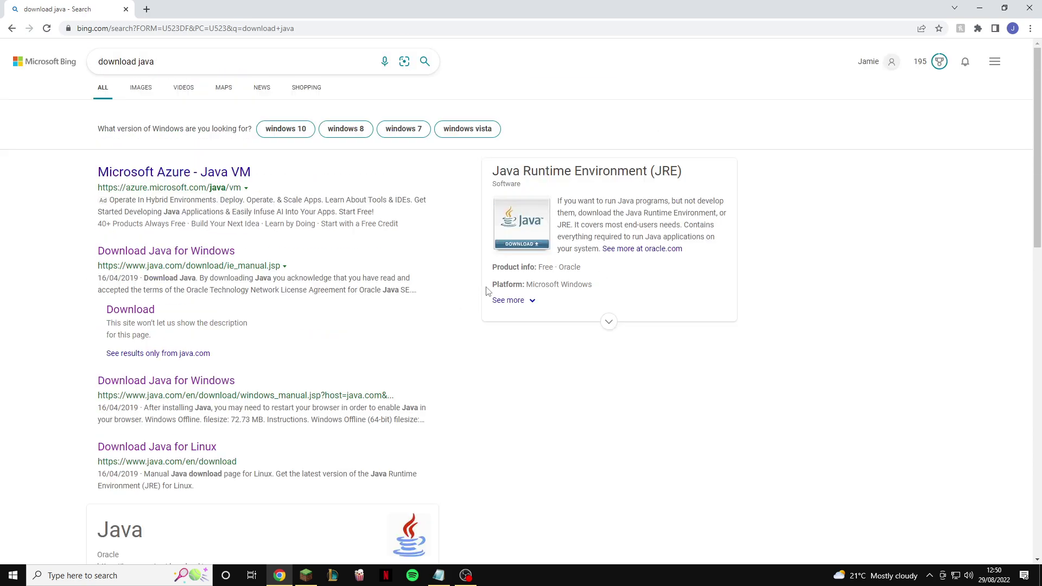
pyautogui.click(129, 313)
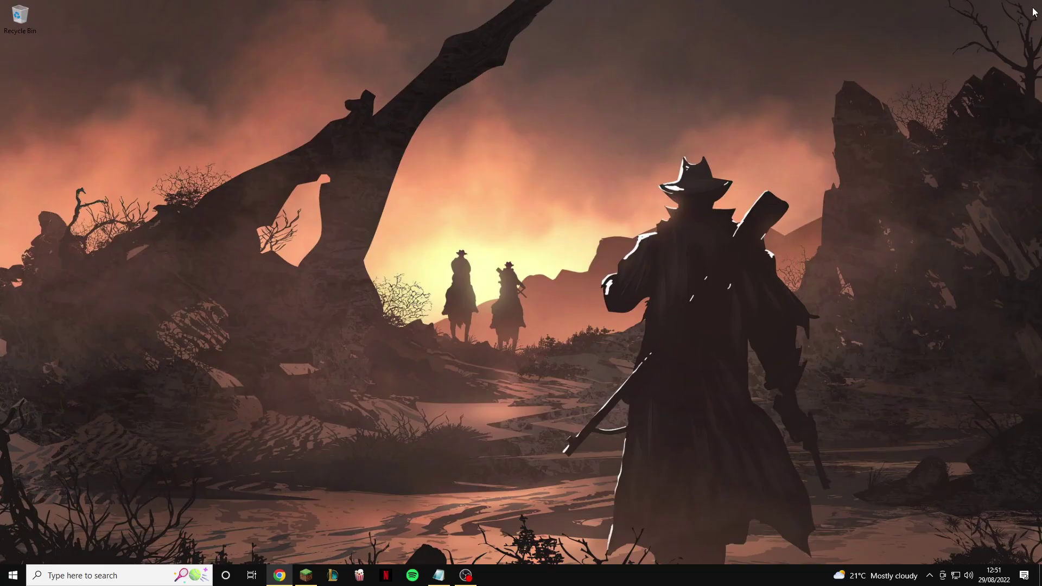
pyautogui.click(1030, 8)
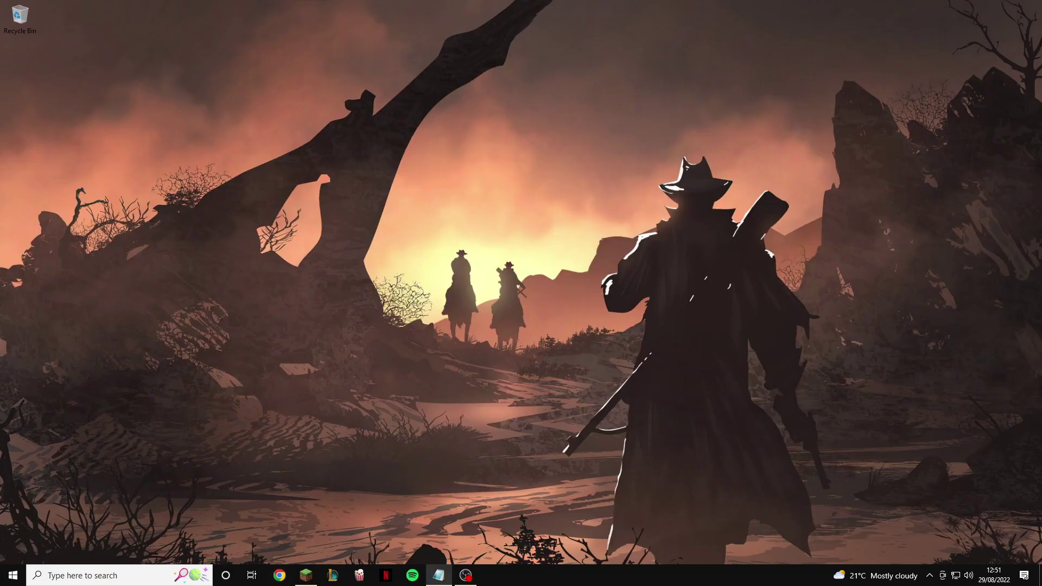
# Put the jre-8u341-windows-x64 installer on the desktop and delete it
pyautogui.moveTo(547, 422); pyautogui.dragTo(474, 271)
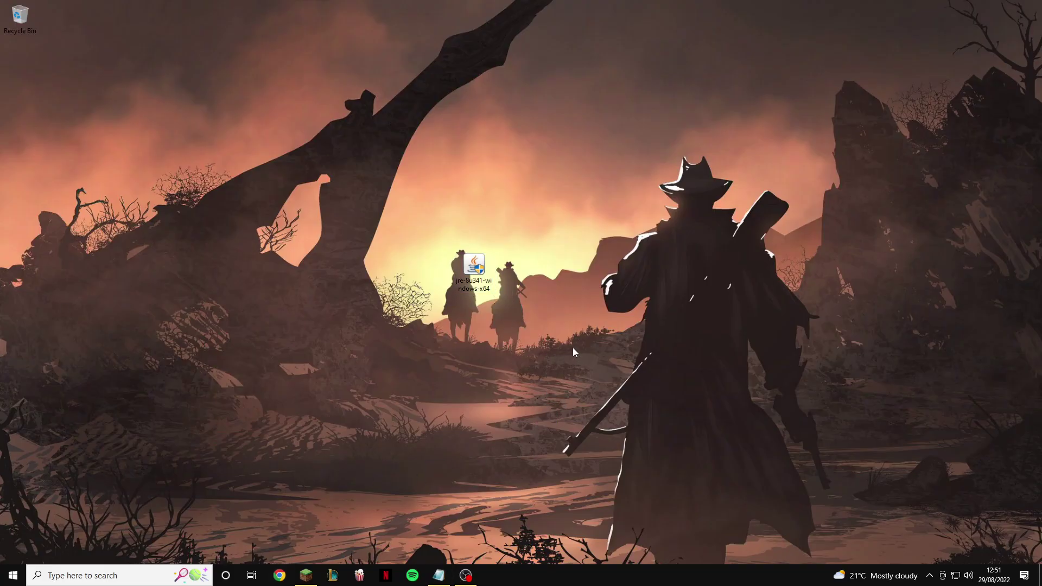
pyautogui.click(473, 270)
pyautogui.press('Delete')
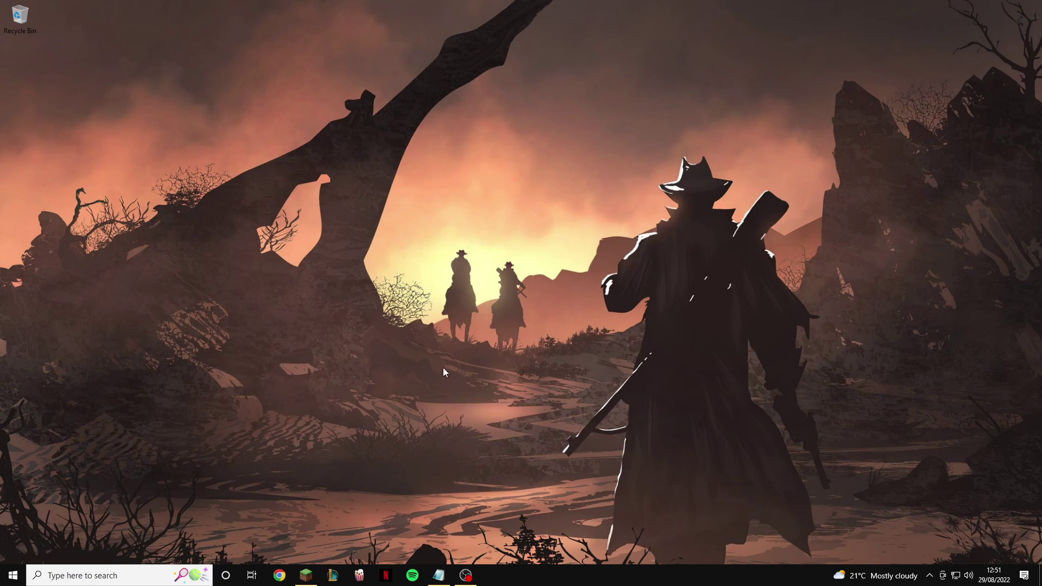
# Open the Minecraft Launcher and check which installations are available to play in Java Edition
pyautogui.click(306, 575)
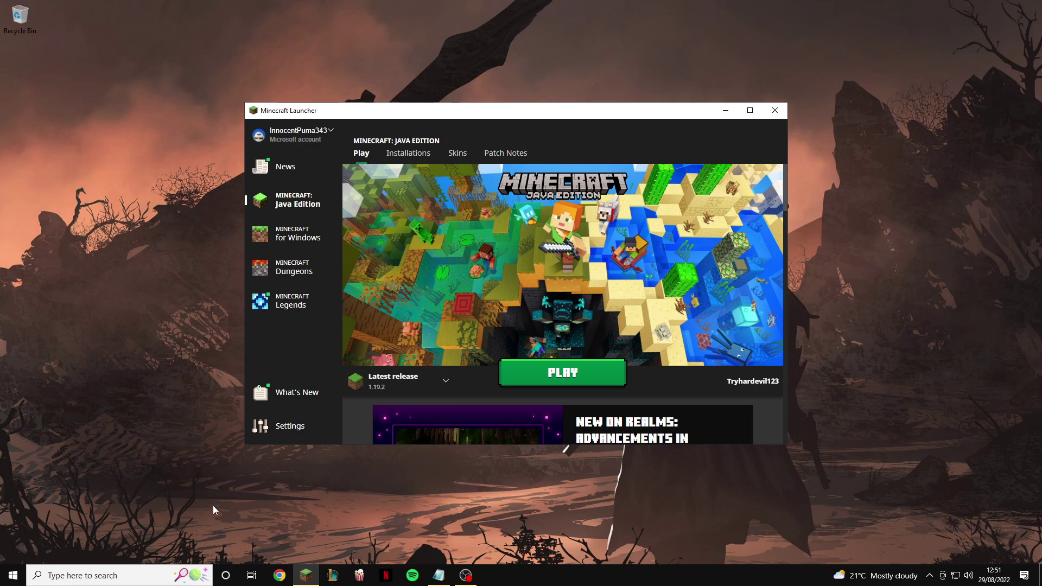
pyautogui.click(391, 381)
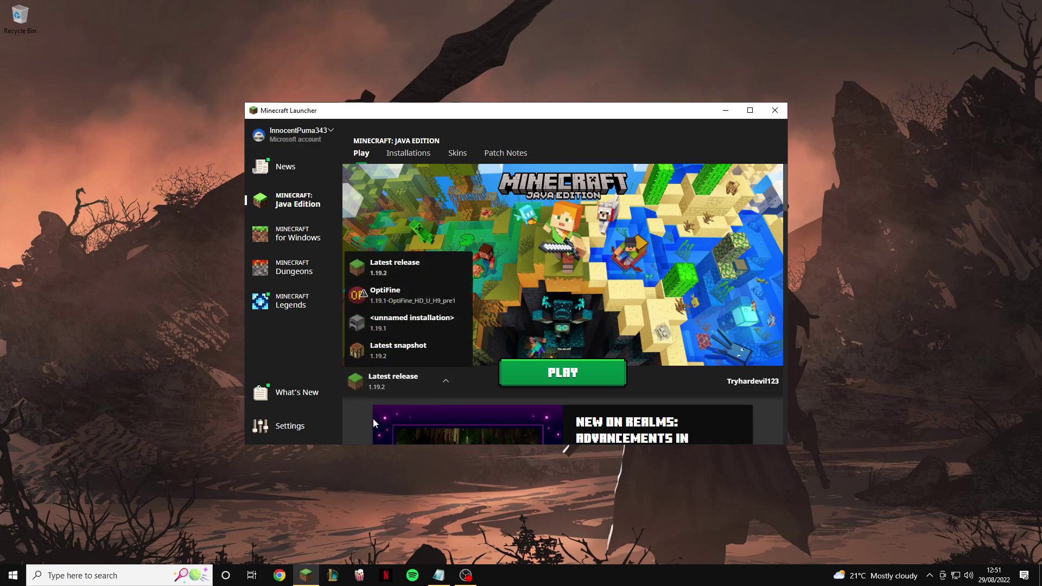
pyautogui.click(395, 382)
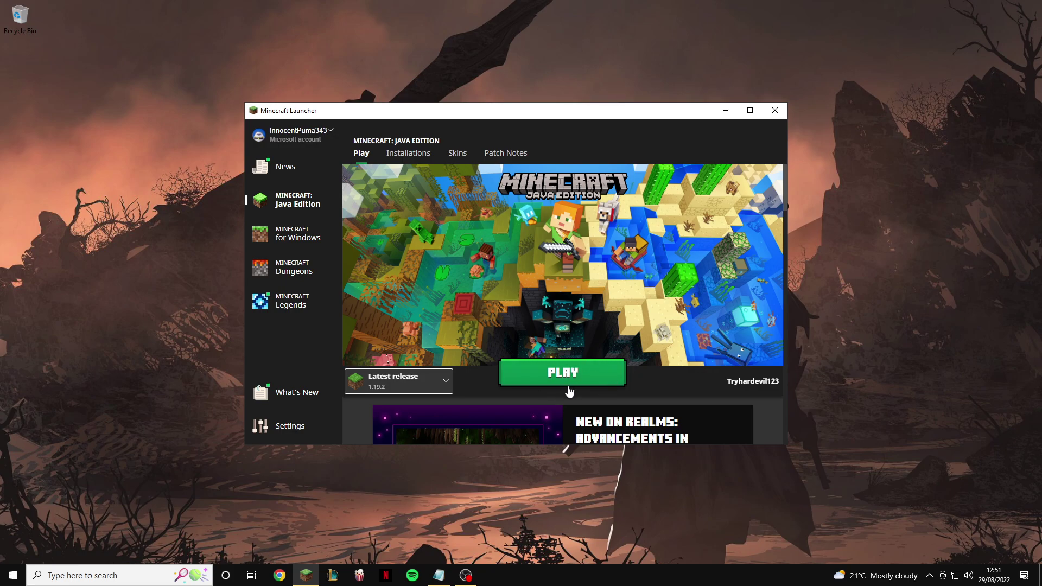
pyautogui.click(394, 381)
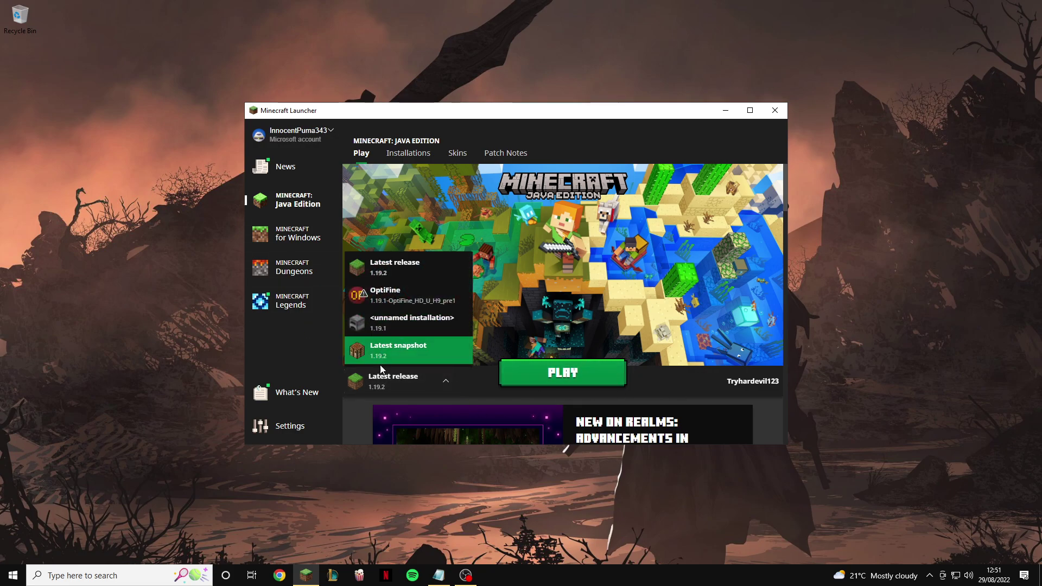
pyautogui.click(382, 386)
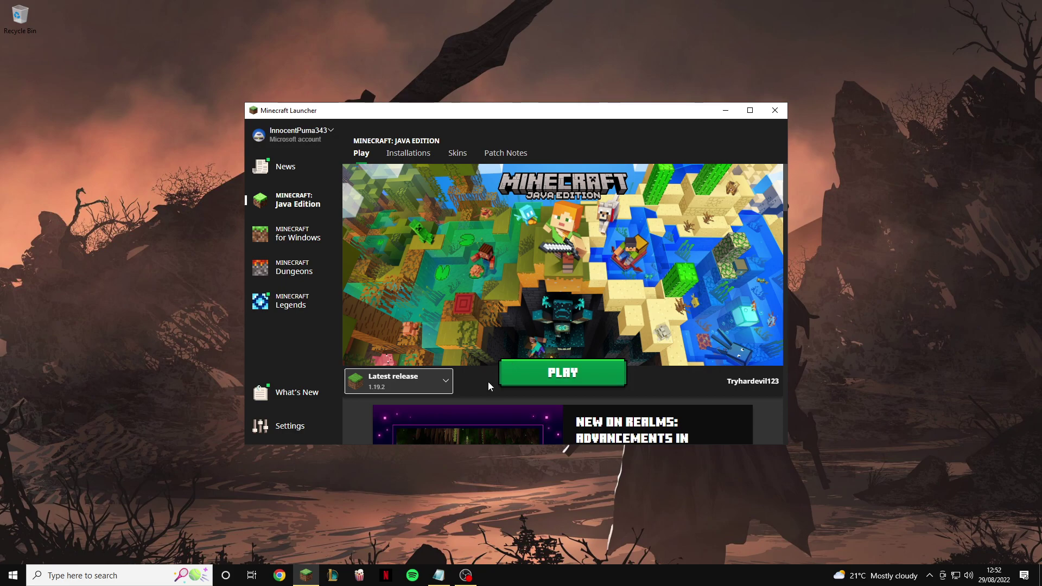
pyautogui.click(426, 380)
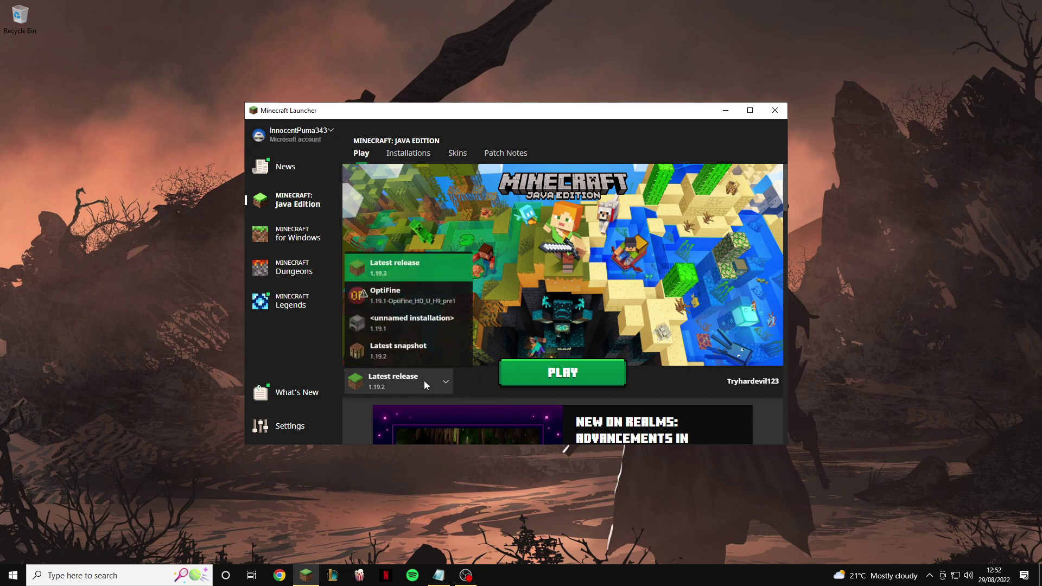
pyautogui.click(408, 383)
pyautogui.click(409, 386)
pyautogui.click(394, 379)
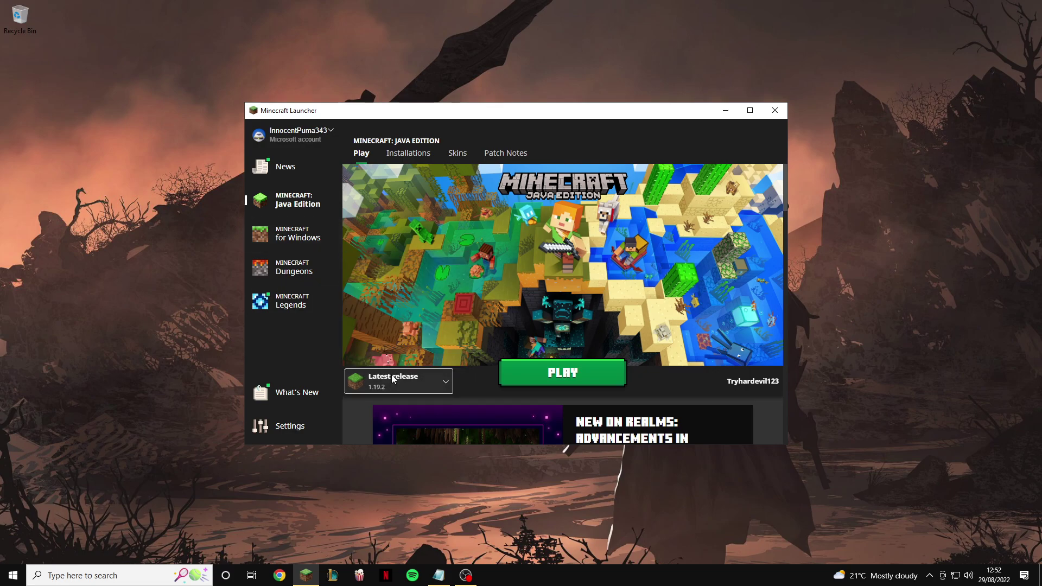
# Browse the game versions offered for a new Java Edition installation without creating one
pyautogui.click(408, 154)
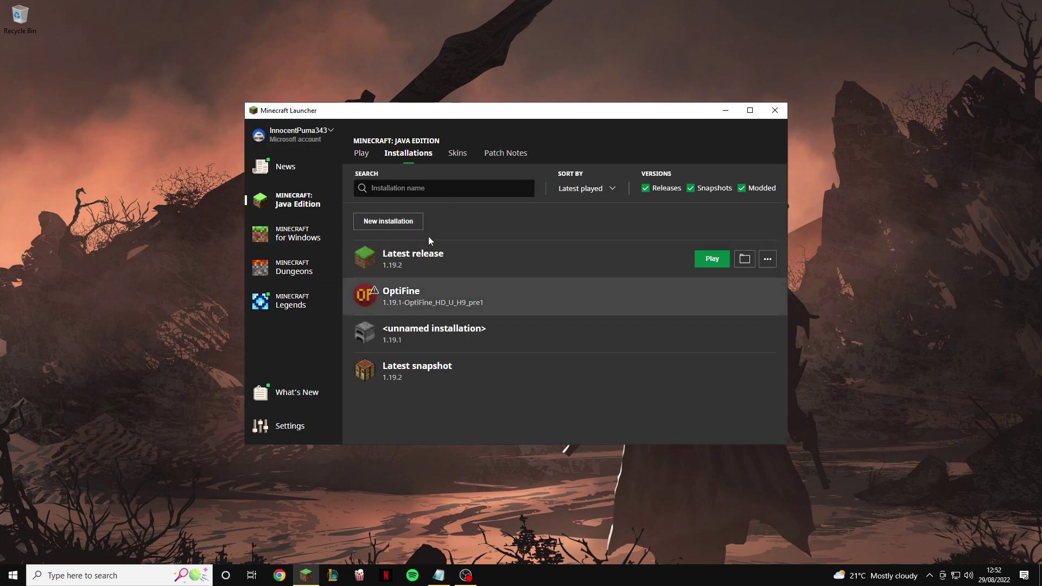
pyautogui.click(391, 221)
pyautogui.click(494, 269)
pyautogui.scroll(-10, 525, 342)
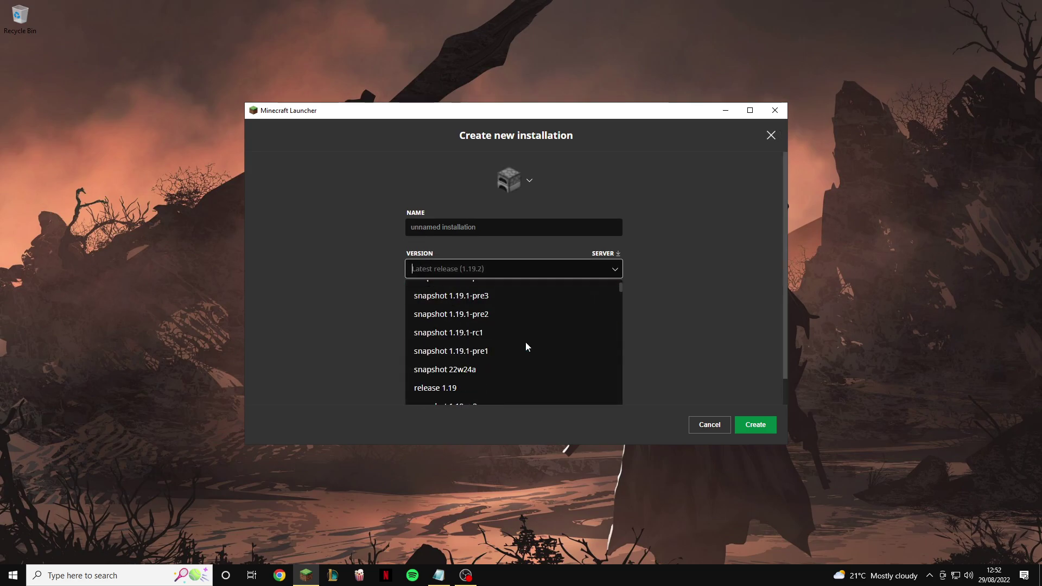
pyautogui.scroll(4, 525, 342)
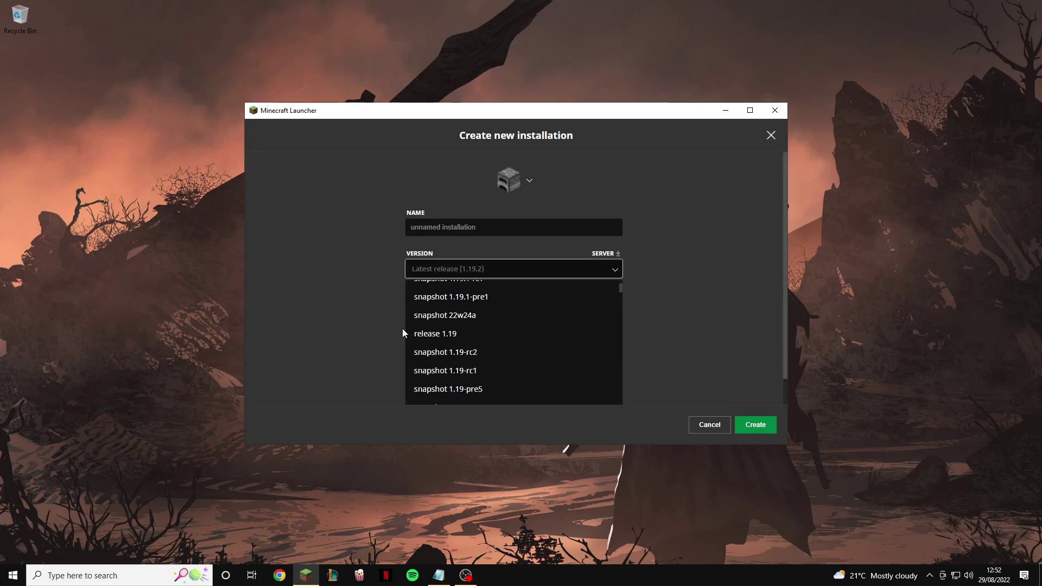
pyautogui.scroll(-15, 440, 340)
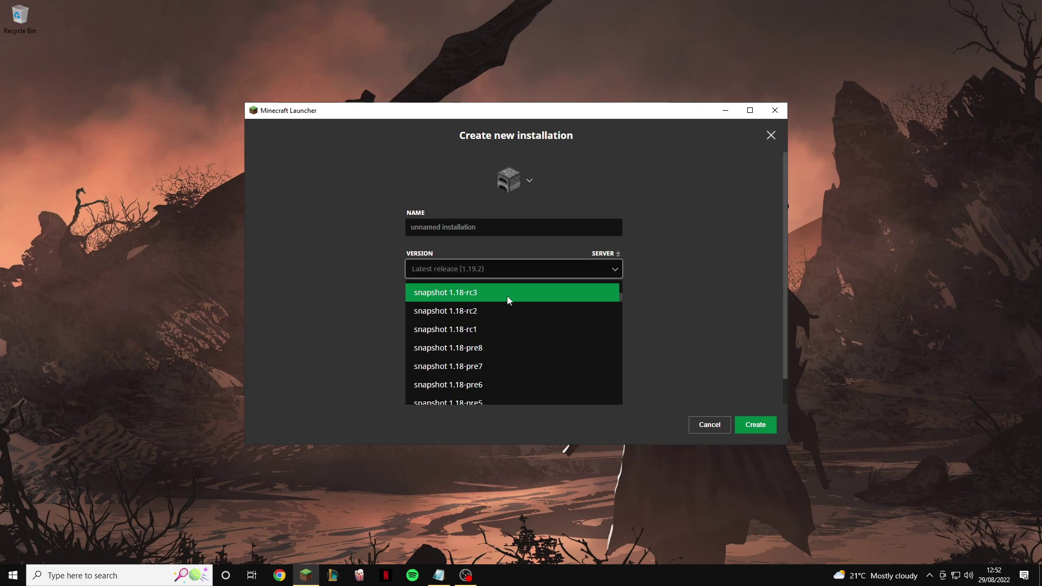
pyautogui.click(700, 428)
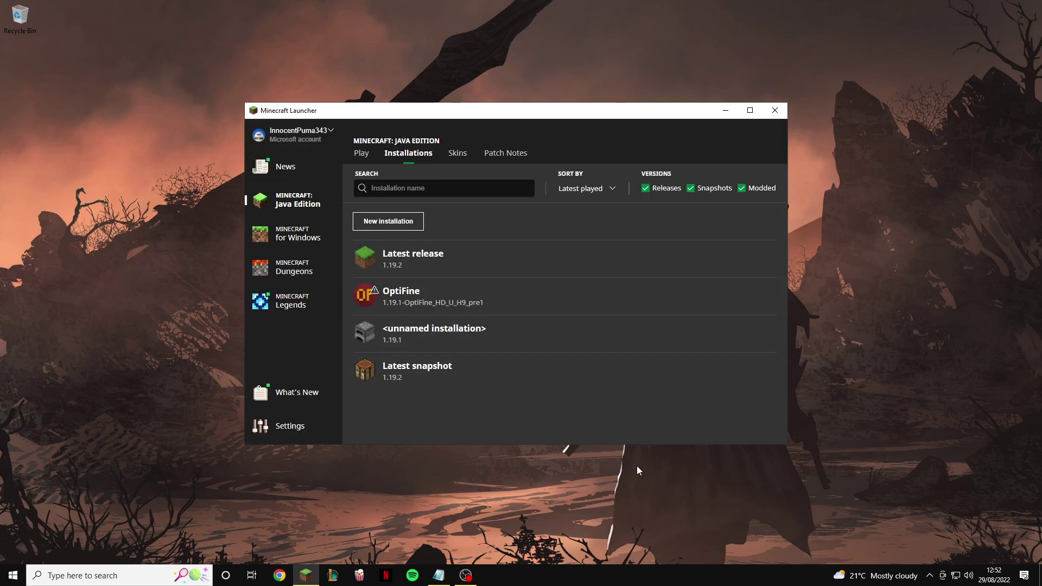
# Look at the Latest release installation's settings without changing them, and close the Minecraft Launcher
pyautogui.click(453, 262)
pyautogui.click(714, 425)
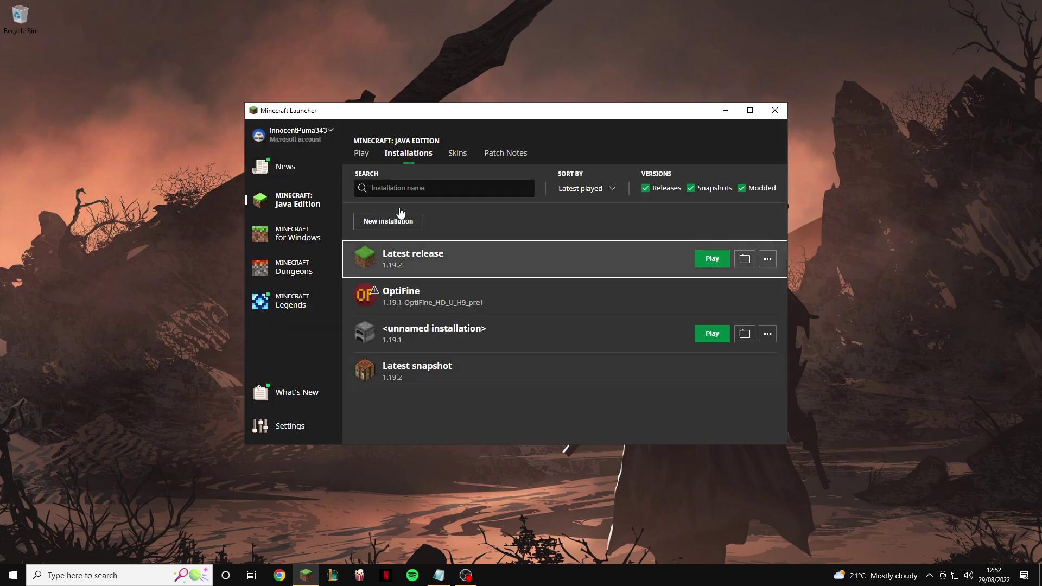
pyautogui.click(361, 154)
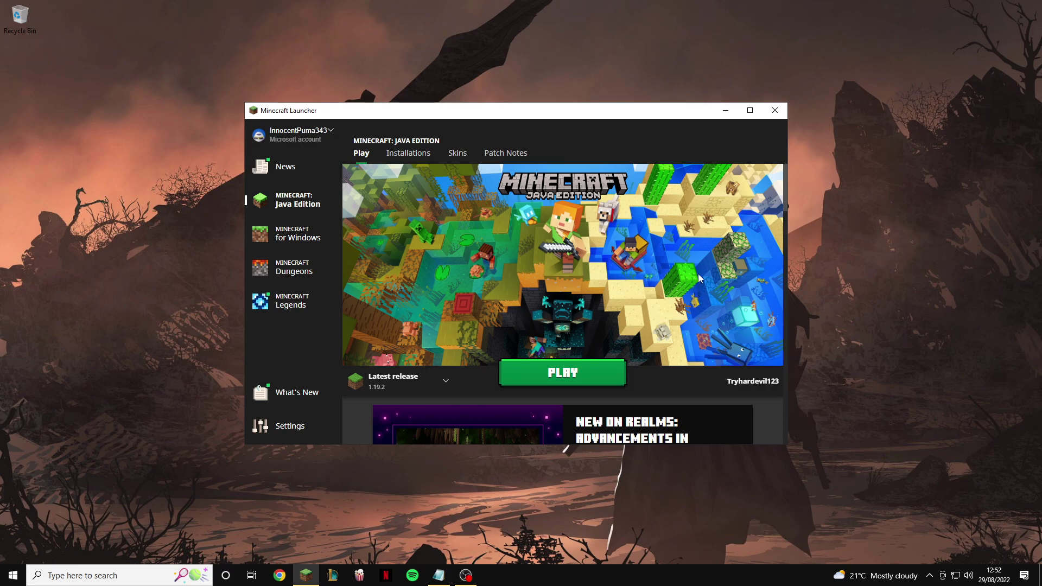
pyautogui.click(775, 111)
# Open the Chrome browser and search the web for "optifine download"
pyautogui.click(280, 575)
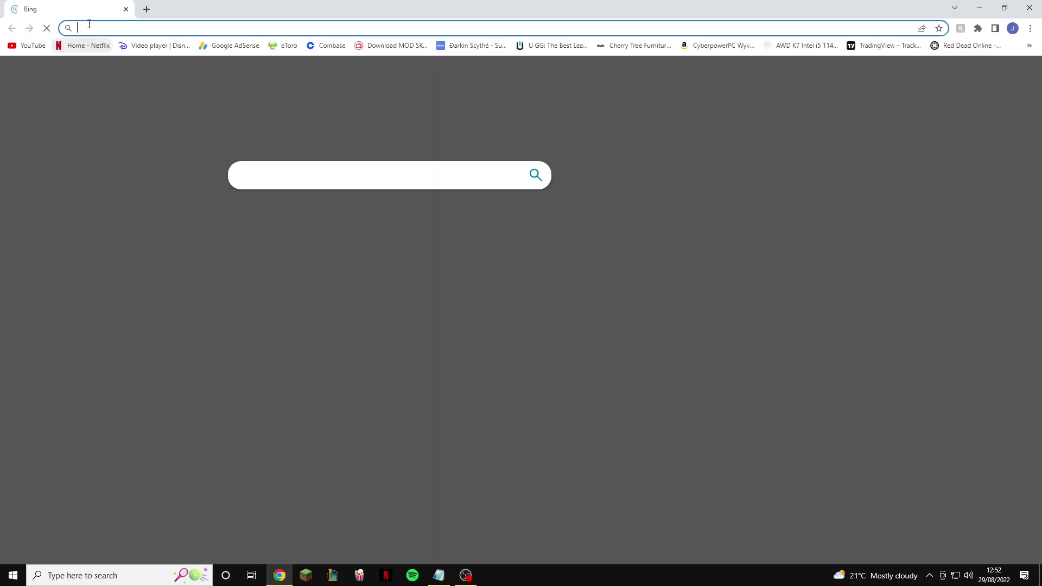
pyautogui.write('download')
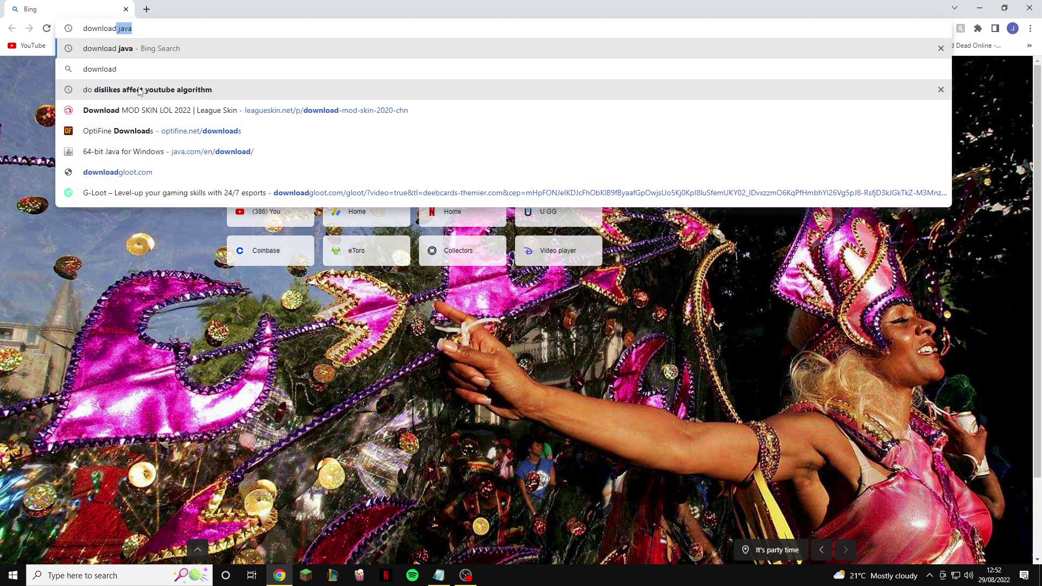
pyautogui.press('Escape')
pyautogui.write('optifine dow')
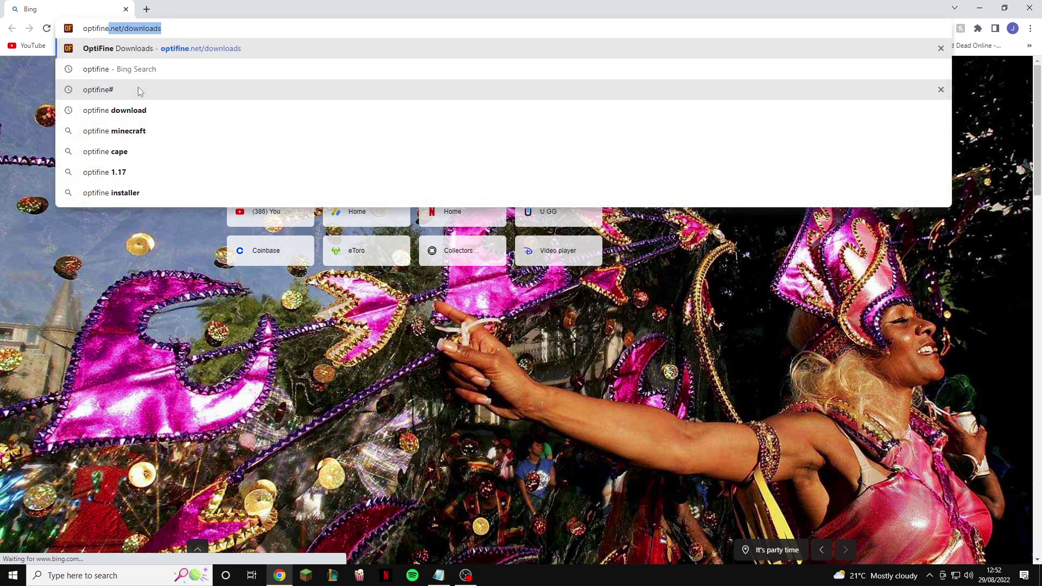
pyautogui.write('nload')
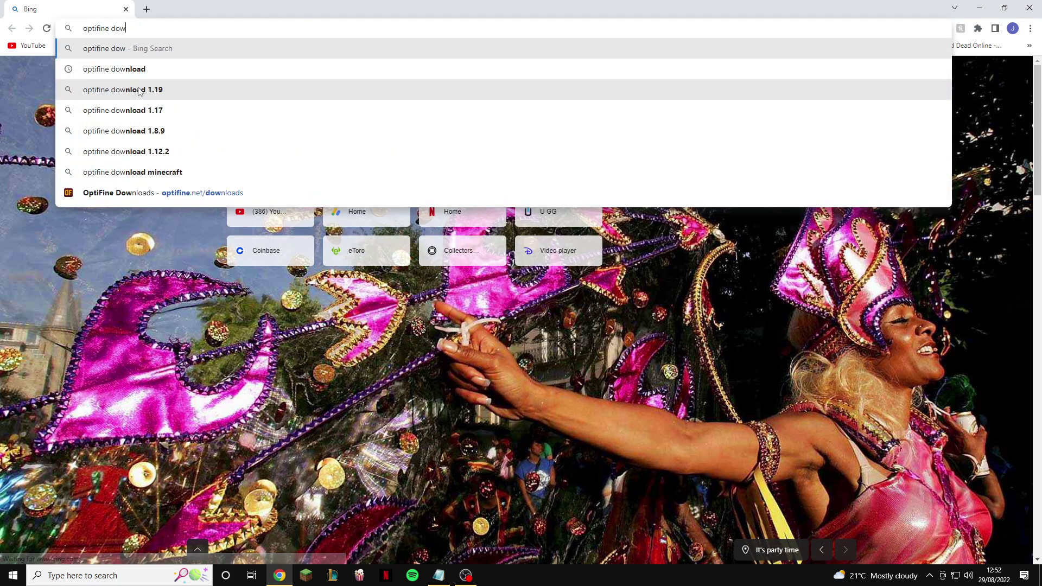
pyautogui.click(161, 52)
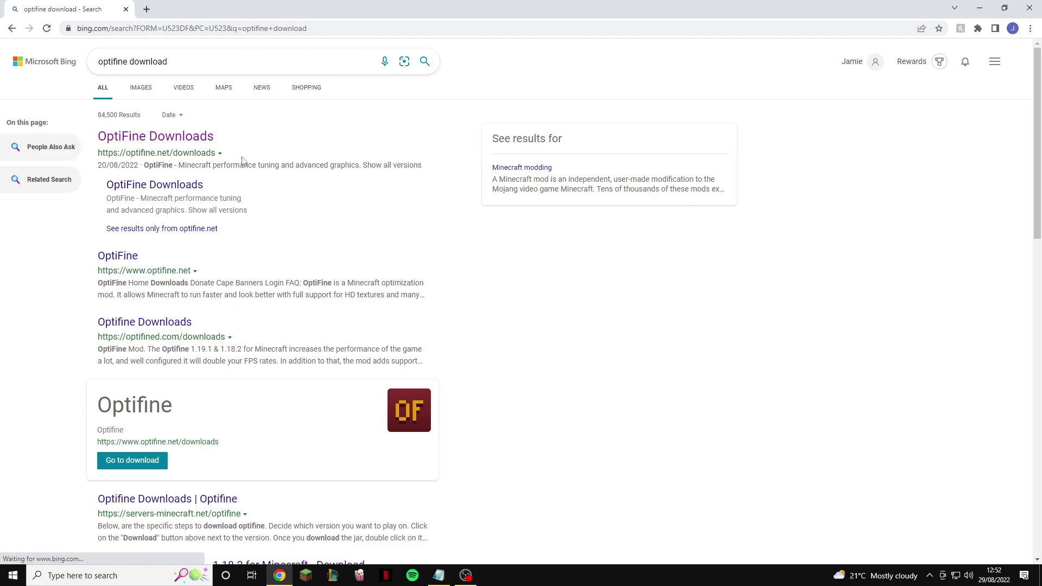
# Look through the search results and open the official OptiFine Downloads page at optifine.net/downloads
pyautogui.scroll(-10, 537, 255)
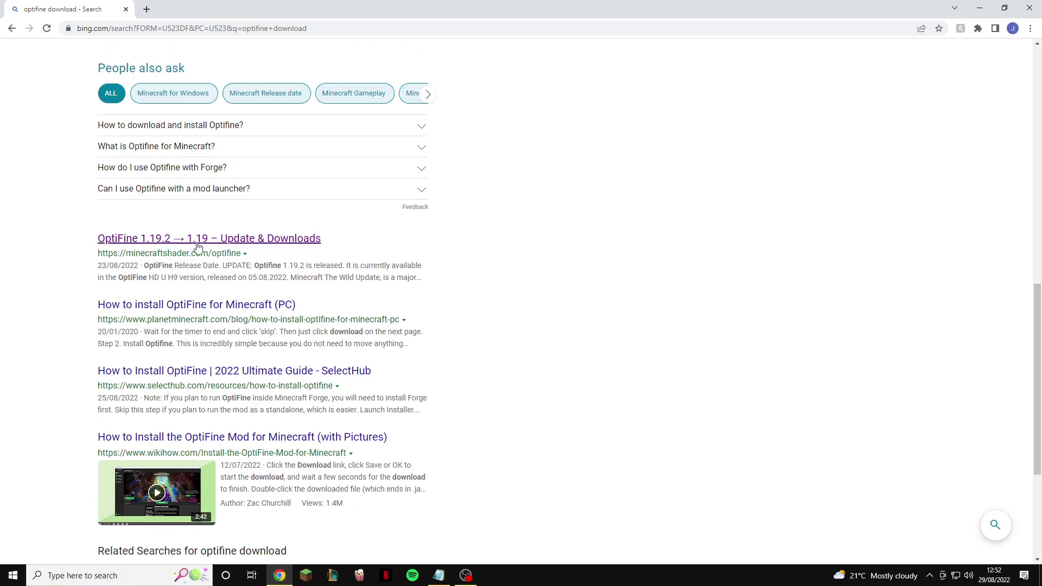
pyautogui.scroll(-4, 217, 282)
pyautogui.scroll(6, 495, 426)
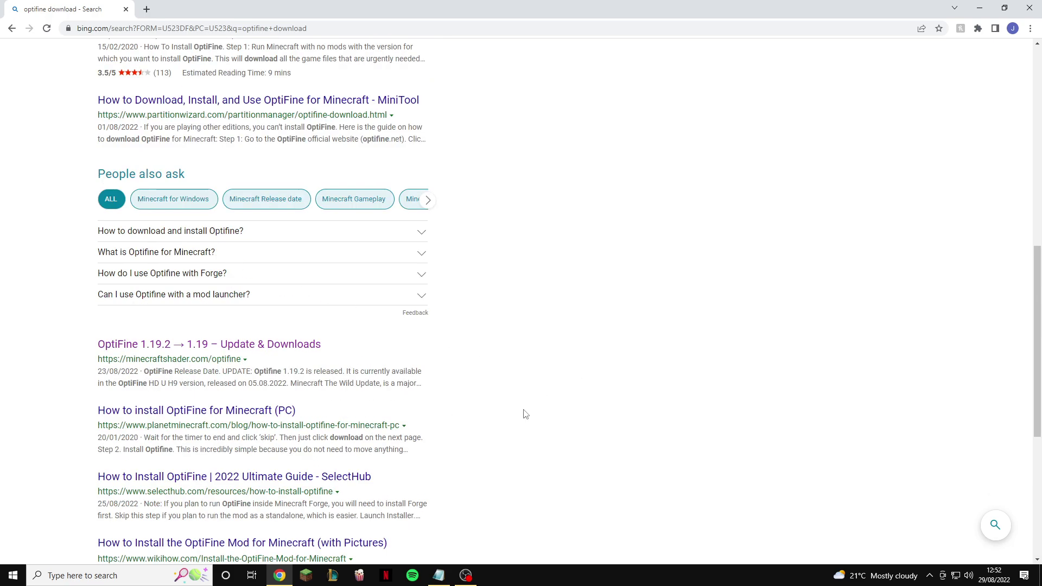
pyautogui.scroll(10, 555, 298)
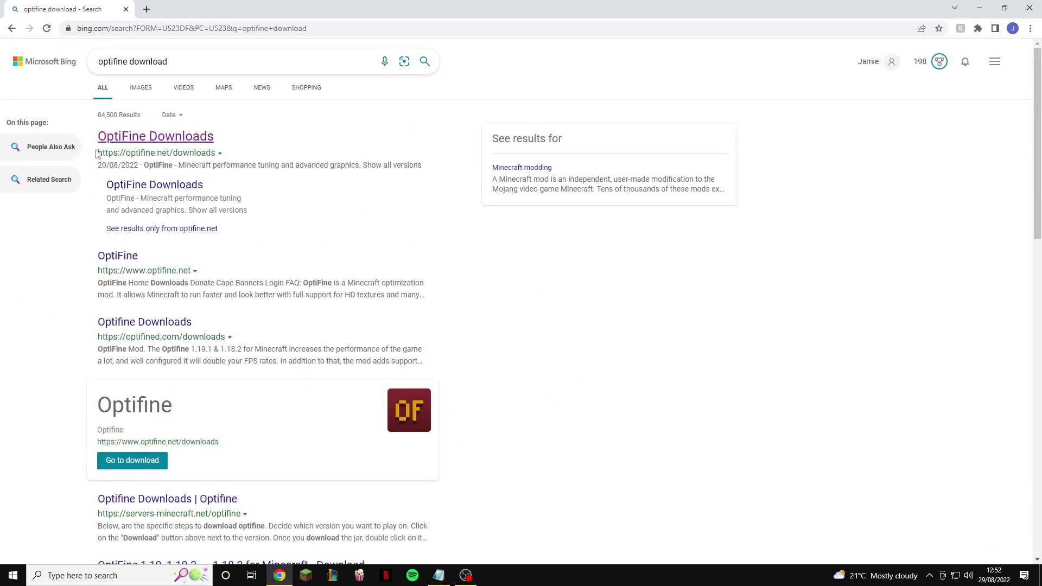
pyautogui.moveTo(96, 155); pyautogui.dragTo(173, 153)
pyautogui.click(123, 152)
pyautogui.click(312, 144)
pyautogui.click(152, 137)
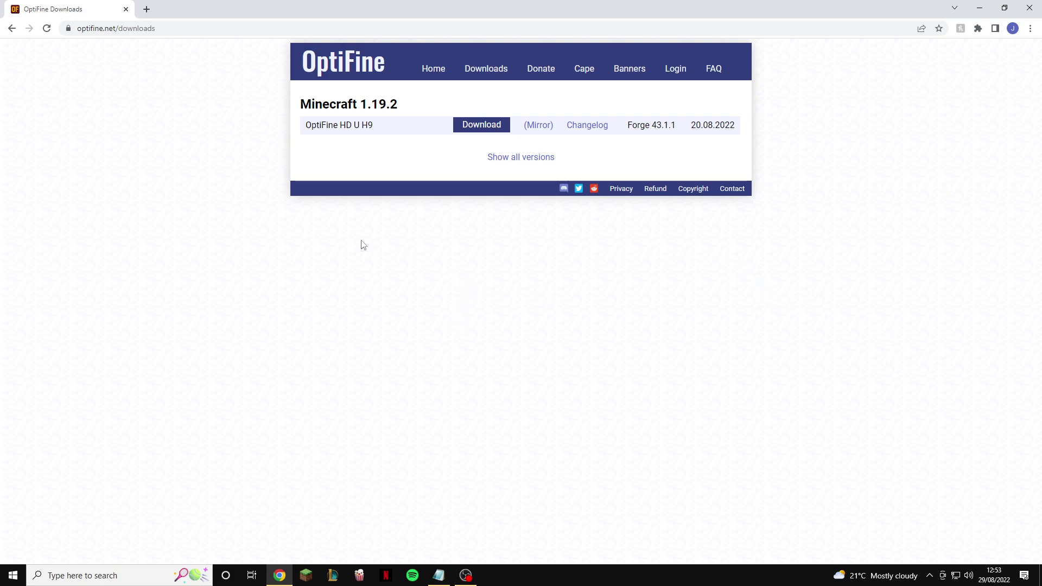
# Open the OptiFine home page and review its features, including shader support, HD textures and FPS boost
pyautogui.click(432, 70)
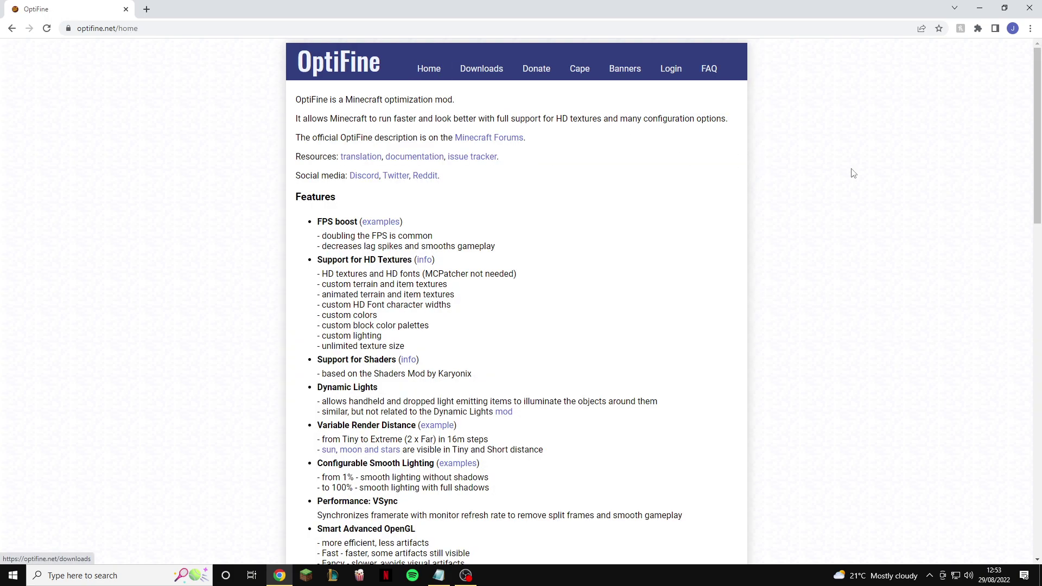
pyautogui.moveTo(297, 192); pyautogui.dragTo(597, 543)
pyautogui.click(838, 369)
pyautogui.moveTo(324, 359); pyautogui.dragTo(377, 360)
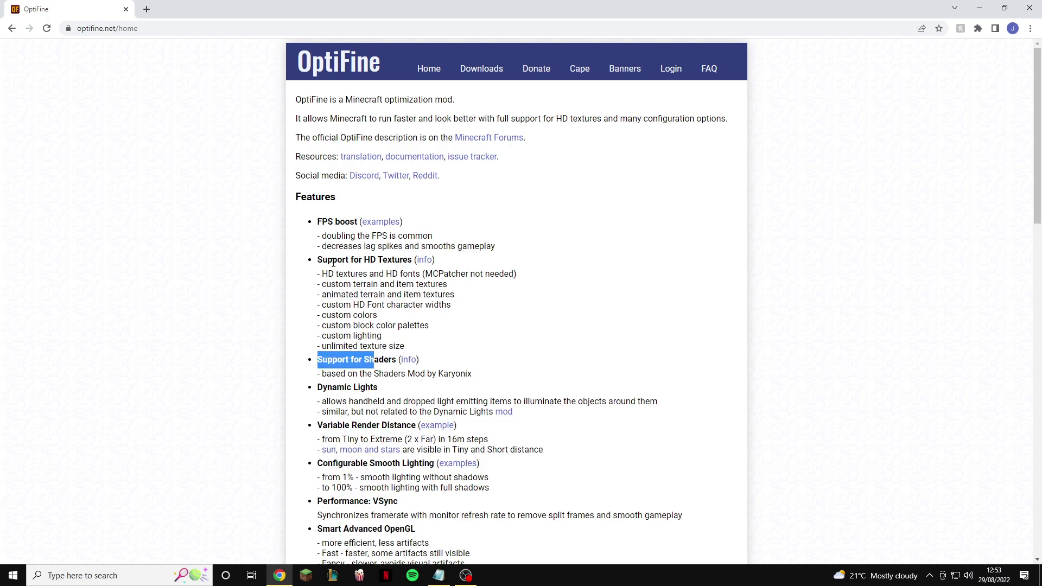
pyautogui.moveTo(332, 261); pyautogui.dragTo(386, 263)
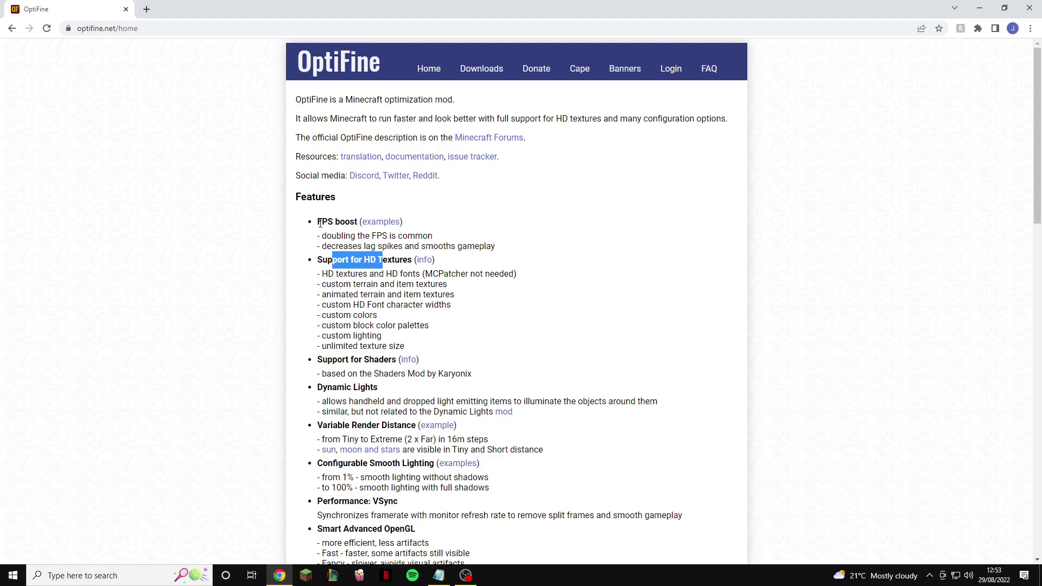
pyautogui.moveTo(320, 223); pyautogui.dragTo(356, 223)
pyautogui.click(671, 273)
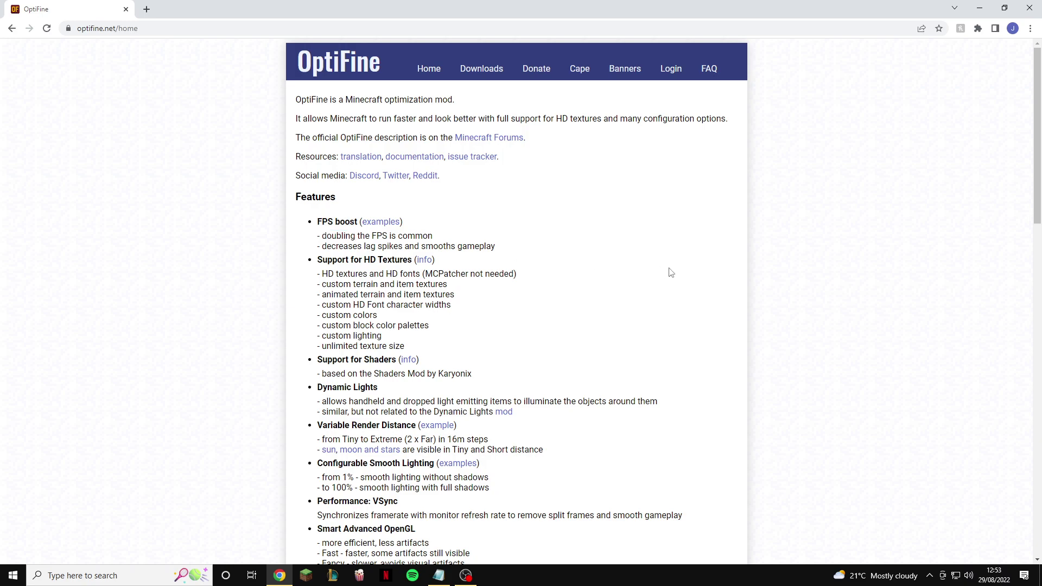
# Review the rest of the OptiFine feature list, from variable render distance and fog control to the texture and FPS options
pyautogui.scroll(-2, 383, 360)
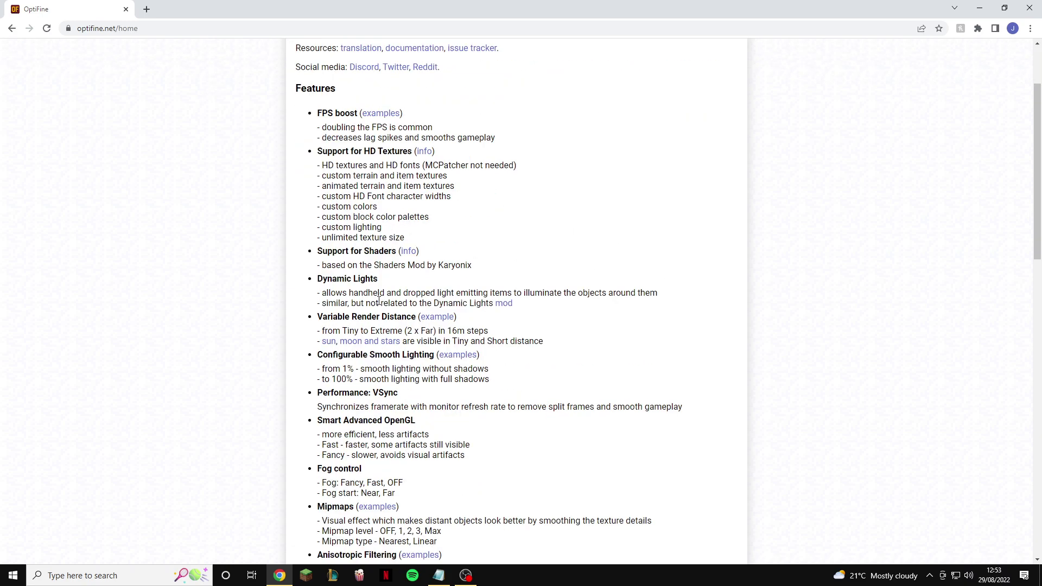
pyautogui.moveTo(361, 315); pyautogui.dragTo(407, 317)
pyautogui.click(706, 342)
pyautogui.scroll(-2, 706, 342)
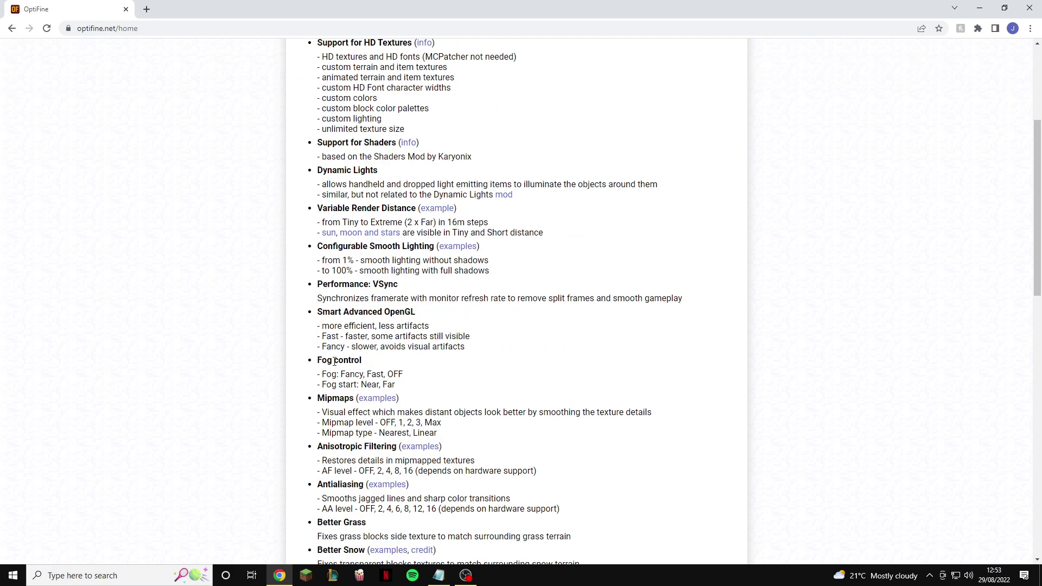
pyautogui.moveTo(333, 361); pyautogui.dragTo(764, 366)
pyautogui.scroll(-3, 733, 363)
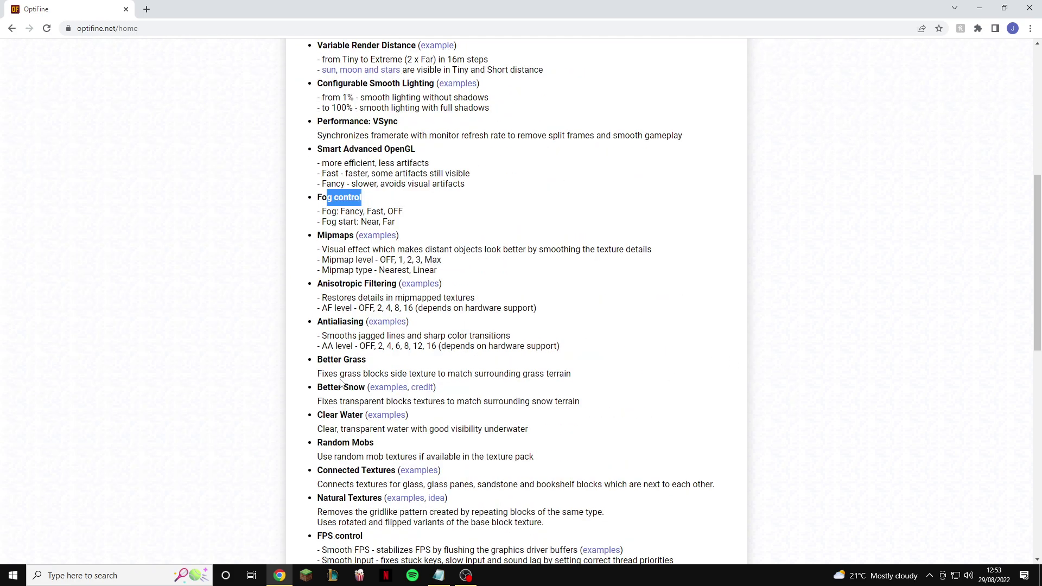
pyautogui.scroll(-7, 487, 394)
pyautogui.scroll(13, 595, 356)
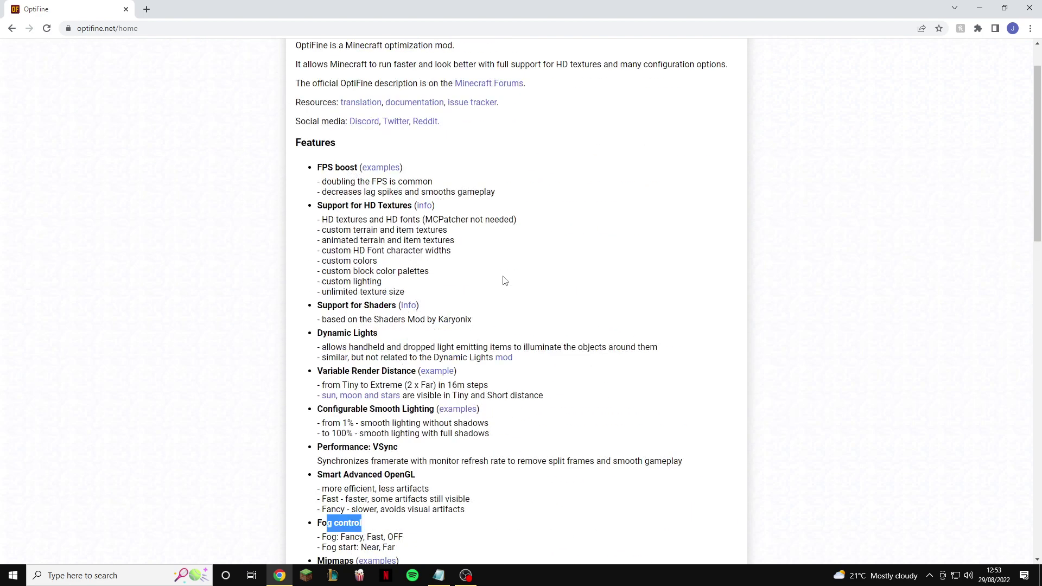
pyautogui.scroll(1, 479, 251)
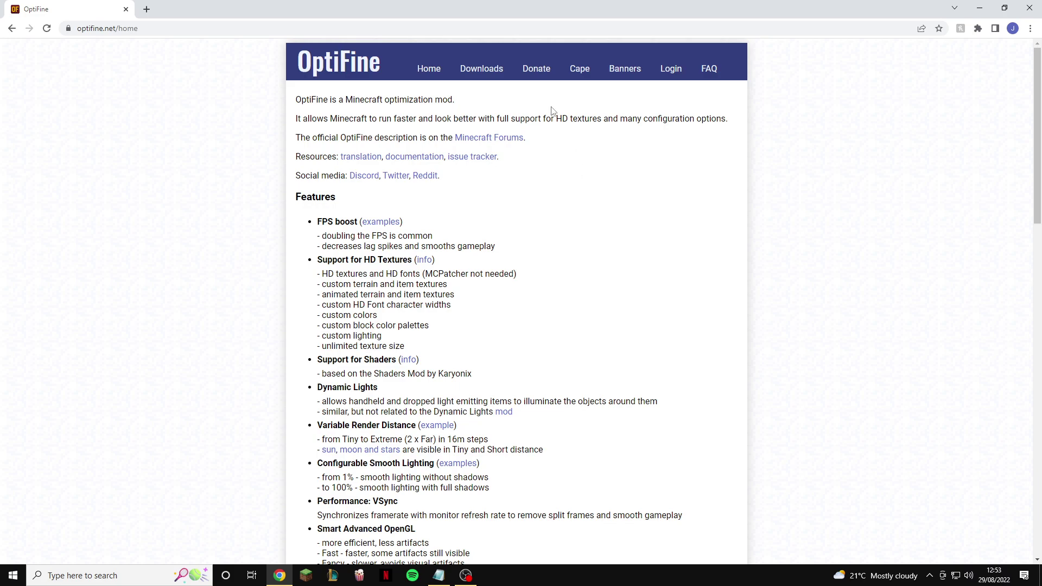
# Open the OptiFine Downloads page, show all versions and look through the list of Minecraft releases
pyautogui.click(482, 72)
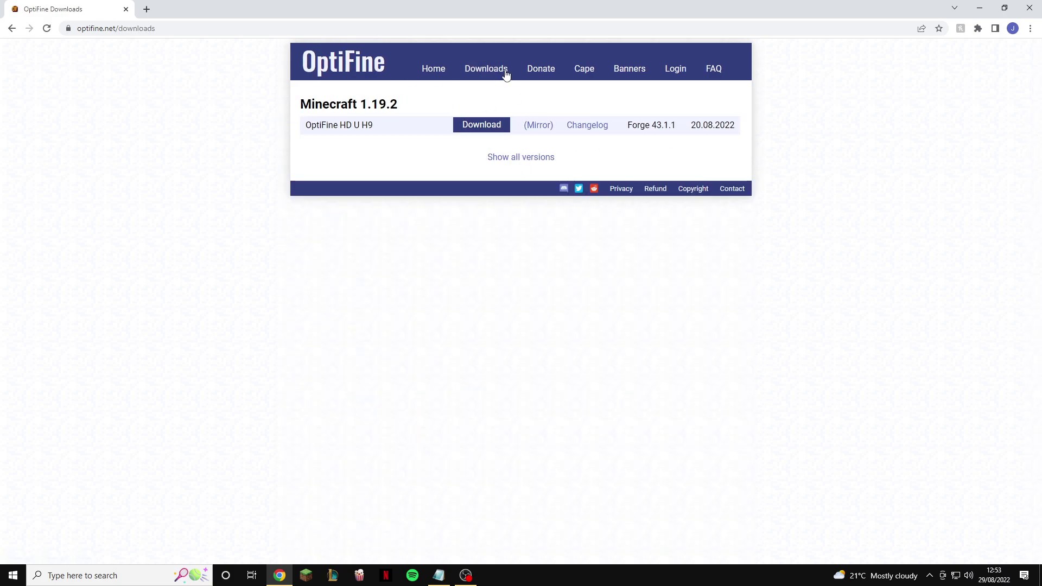
pyautogui.click(516, 160)
pyautogui.scroll(-10, 360, 105)
pyautogui.moveTo(516, 164); pyautogui.dragTo(276, 251)
pyautogui.click(156, 230)
pyautogui.scroll(9, 235, 223)
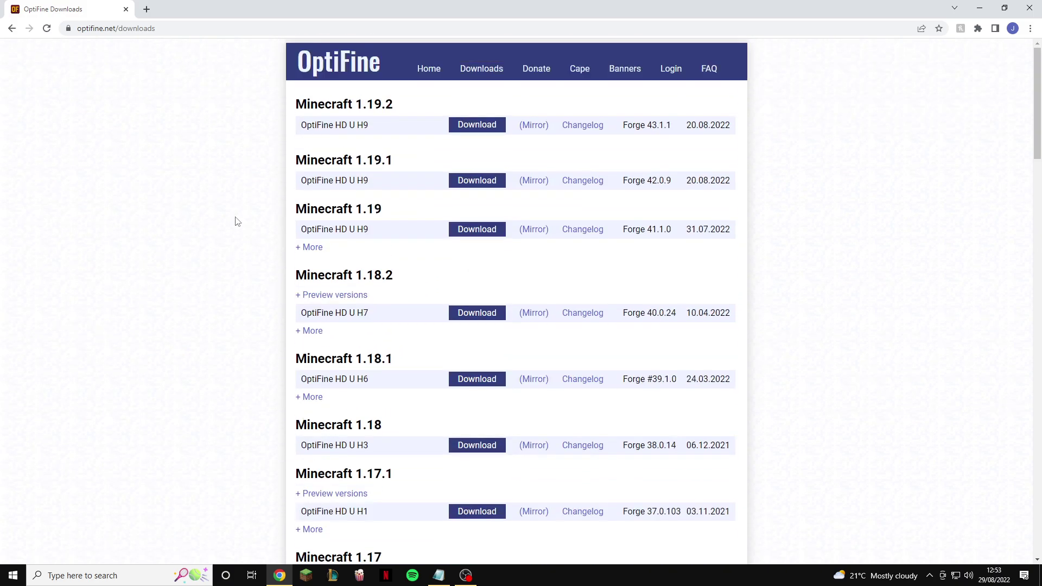
# Download OptiFine HD U H9 for Minecraft 1.19.2 through its mirror link, and exit Chrome
pyautogui.moveTo(394, 104); pyautogui.dragTo(282, 102)
pyautogui.click(808, 180)
pyautogui.click(534, 127)
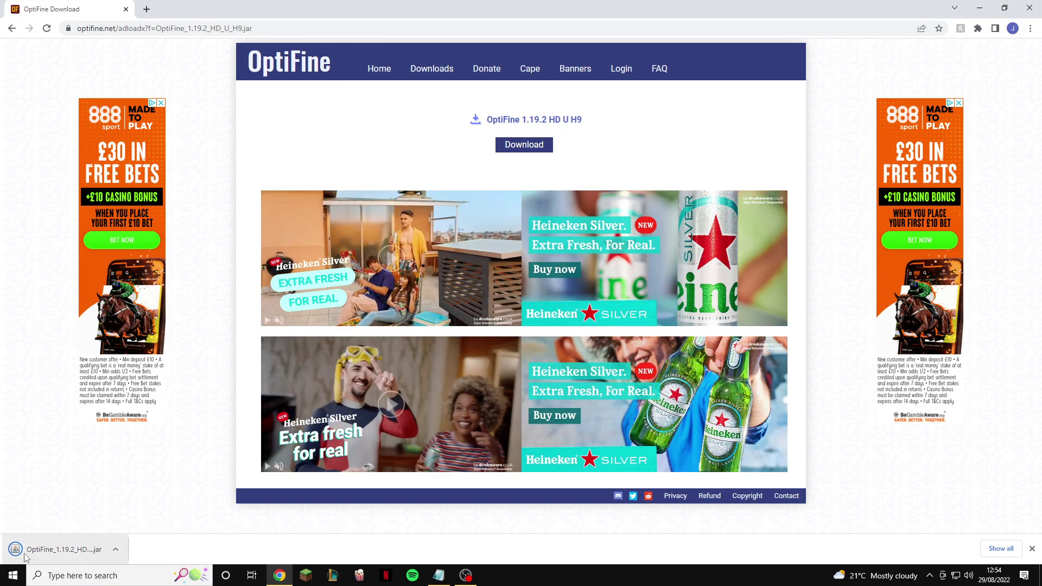
pyautogui.click(1037, 3)
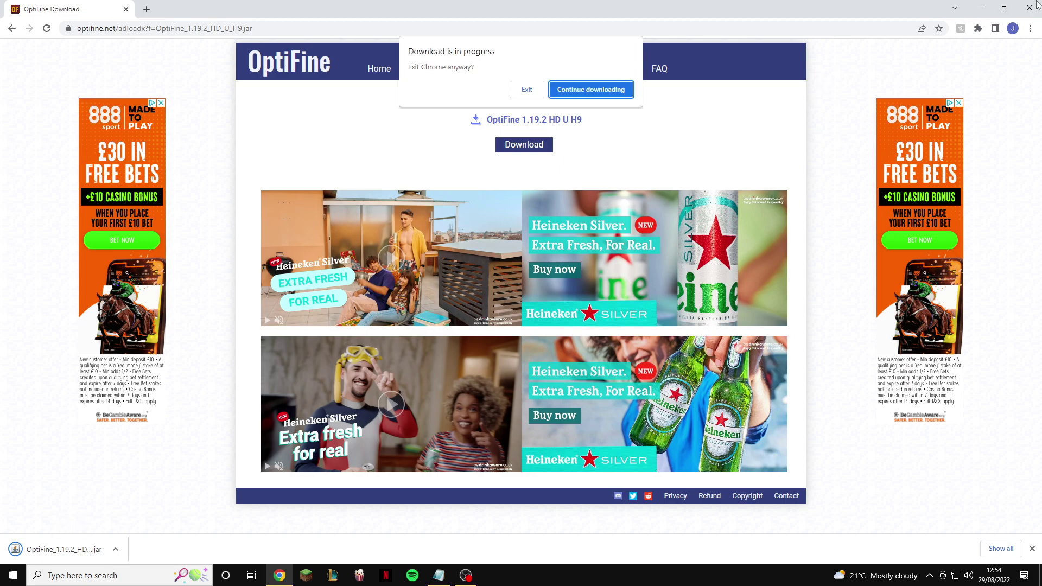
pyautogui.click(537, 90)
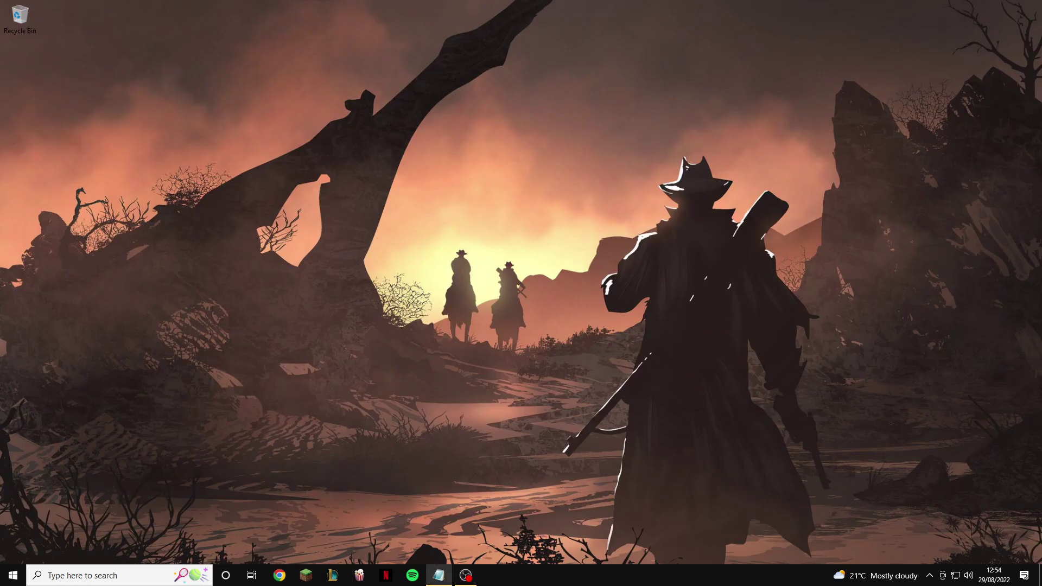
# Run the OptiFine_1.19.2_HD_U_H9 installer from the desktop and install OptiFine
pyautogui.moveTo(463, 430); pyautogui.dragTo(480, 169)
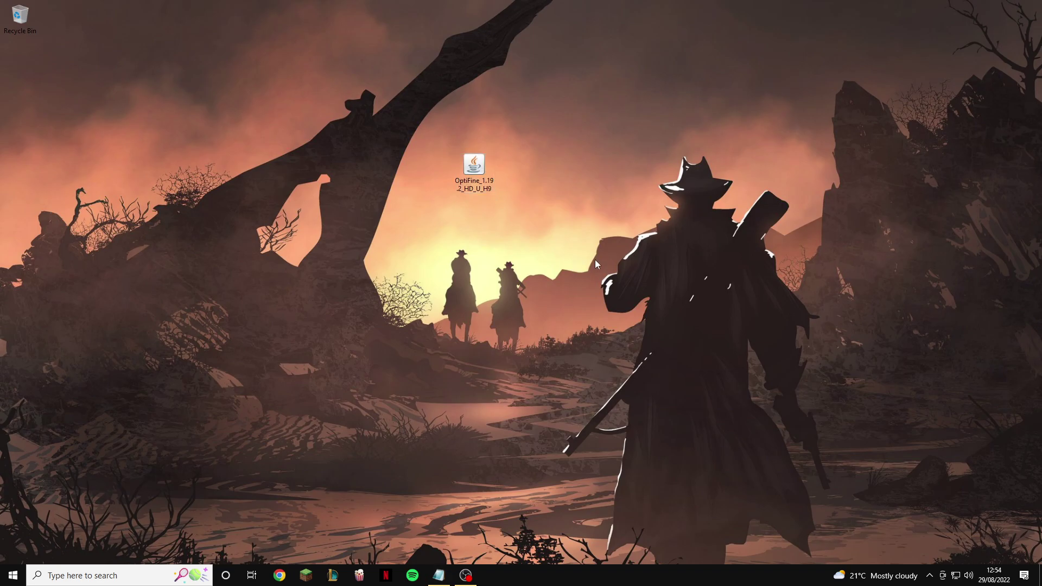
pyautogui.moveTo(601, 259); pyautogui.dragTo(441, 143)
pyautogui.moveTo(363, 130); pyautogui.dragTo(370, 145)
pyautogui.click(479, 180)
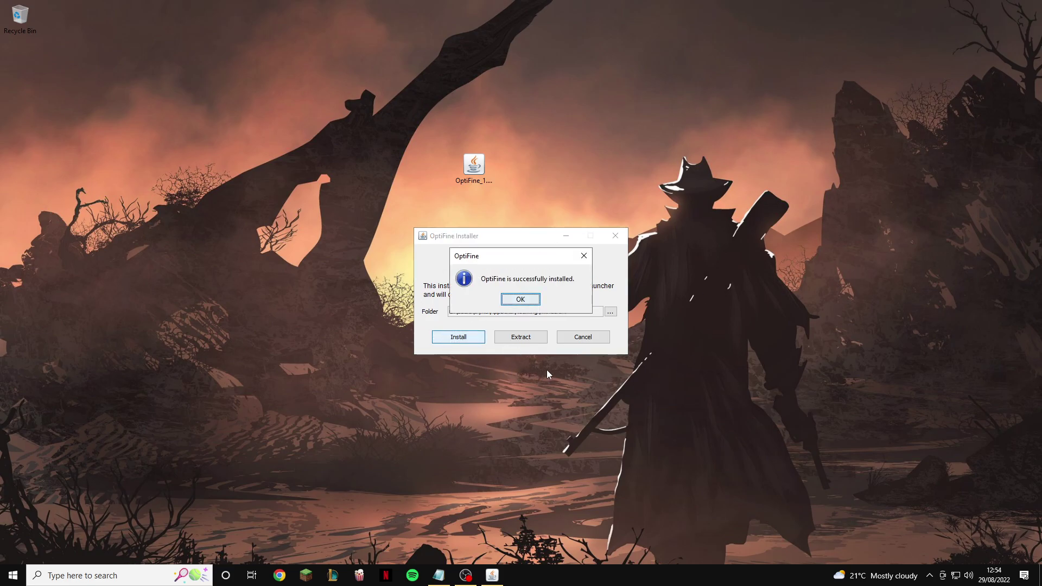
pyautogui.click(520, 299)
# Open the Minecraft Launcher and select the OptiFine installation 1.19.2-OptiFine_HD_U_H9 for Java Edition
pyautogui.click(308, 579)
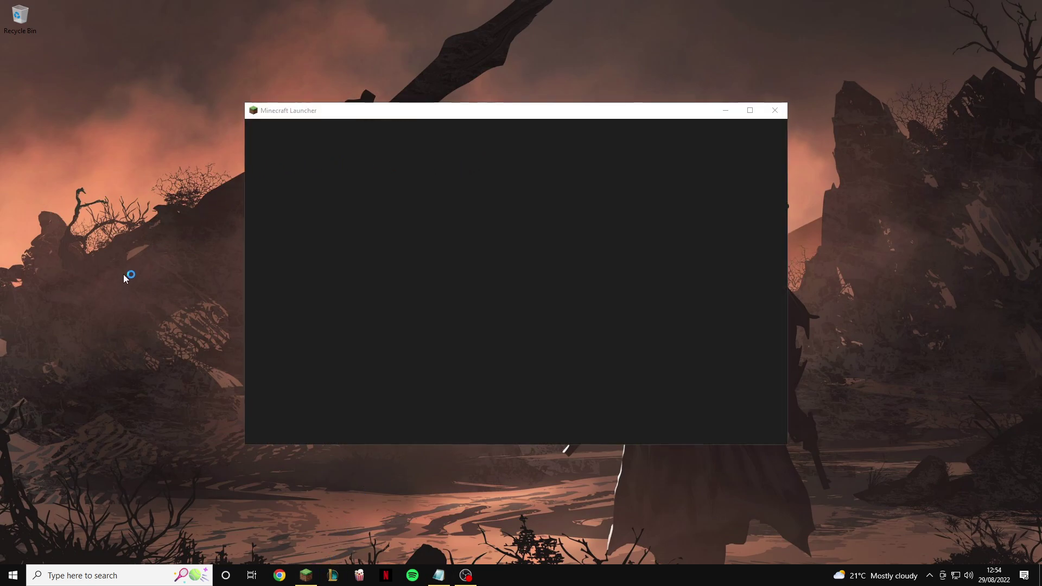
pyautogui.moveTo(359, 118); pyautogui.dragTo(397, 142)
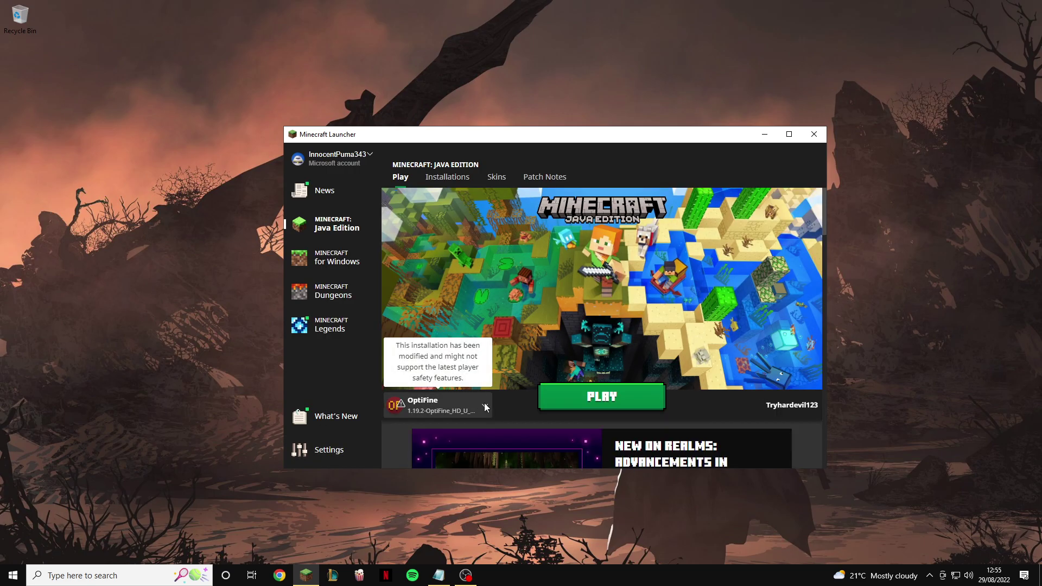
pyautogui.click(438, 408)
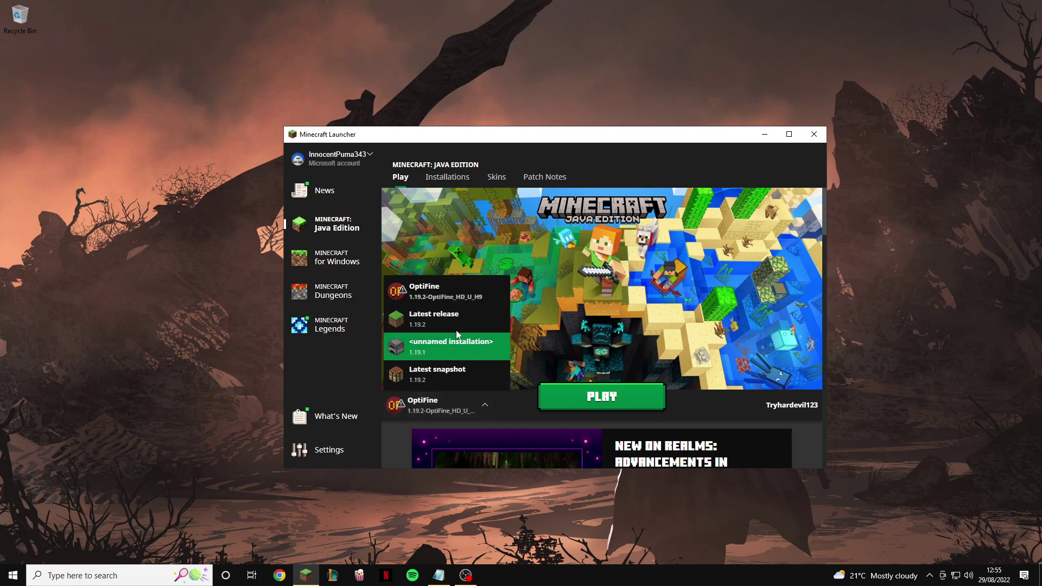
pyautogui.click(457, 401)
pyautogui.click(479, 401)
pyautogui.click(479, 403)
pyautogui.click(484, 405)
pyautogui.click(439, 291)
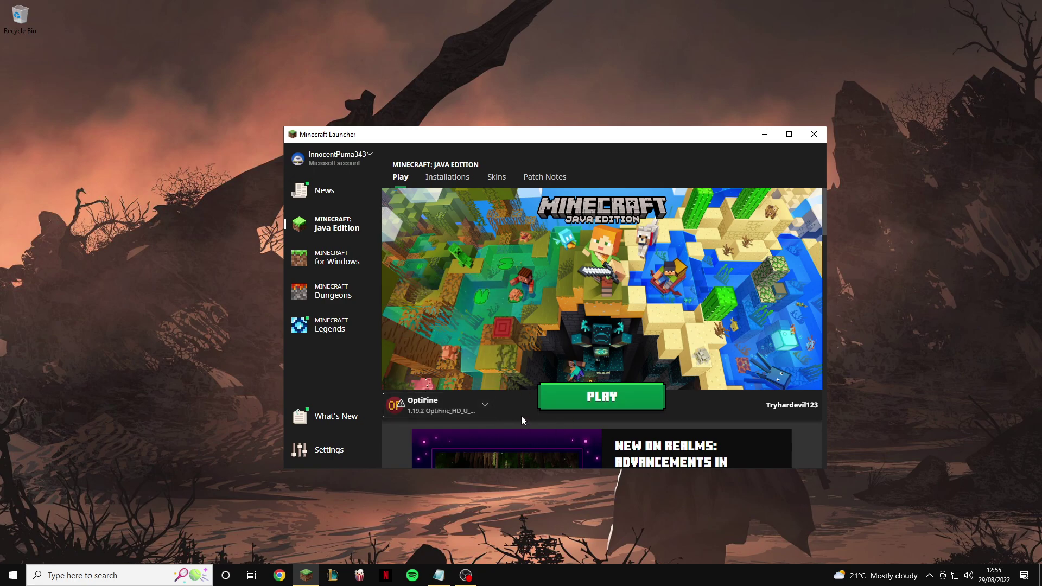
# Launch Minecraft with the OptiFine installation, accepting the risks and turning off further warnings about this installation
pyautogui.click(597, 396)
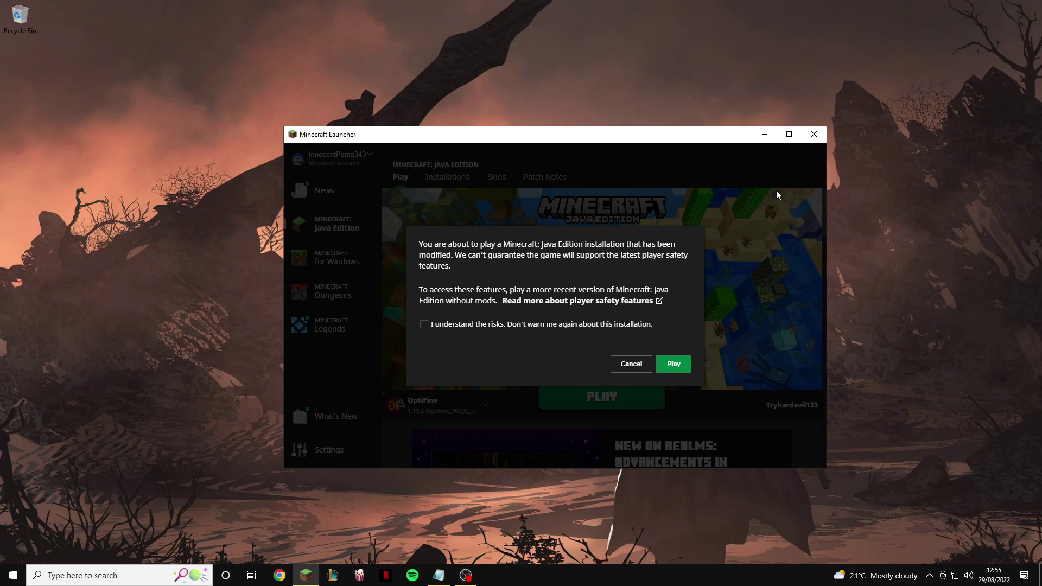
pyautogui.click(424, 325)
pyautogui.click(674, 369)
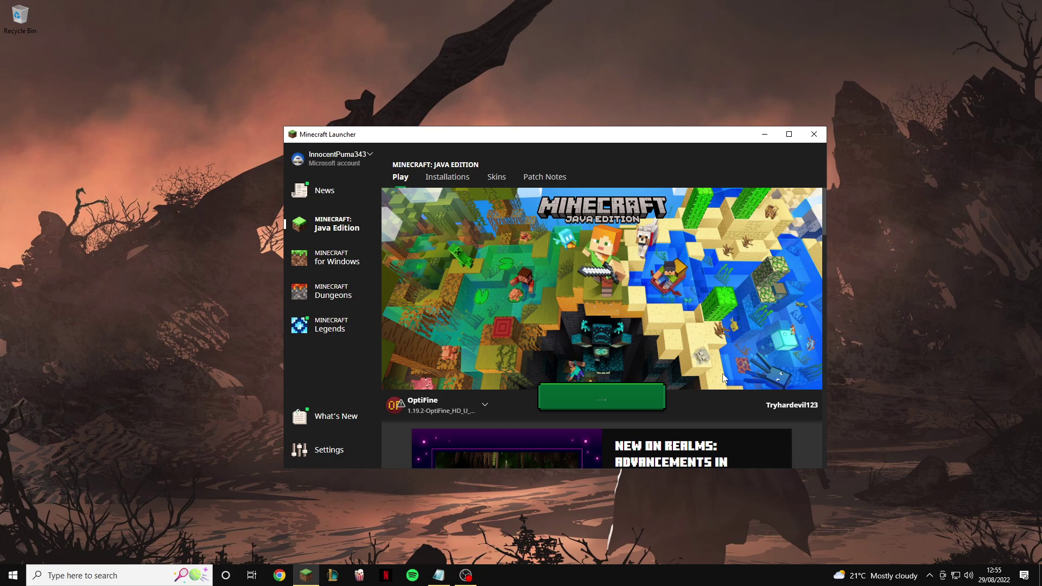